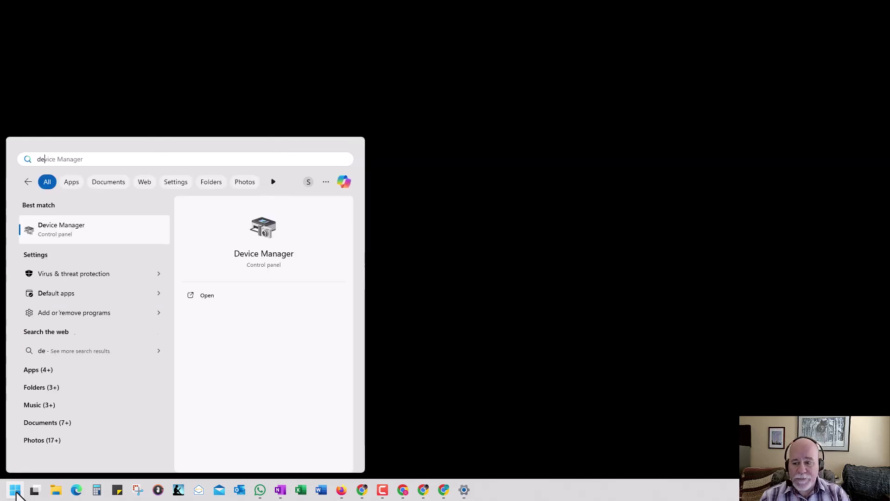
{"action": "type", "text": "vince"}
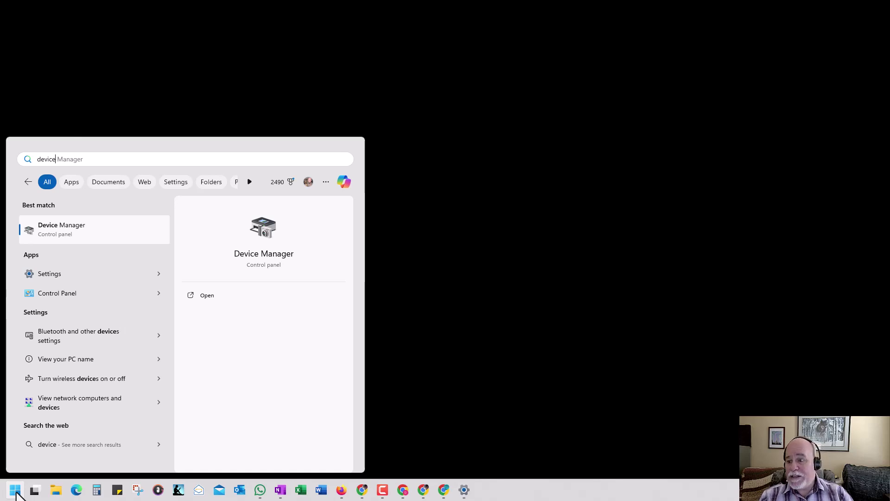
- Launch Device Manager from the Start search best match
{"action": "left_click", "coordinate": [91, 238]}
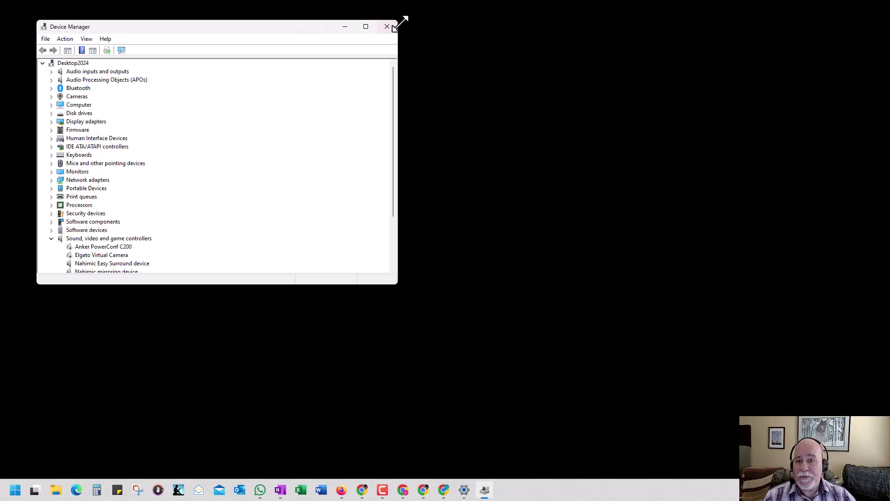
- Maximize Device Manager, re-expand Sound, video and game controllers and select Anker PowerConf C200
{"action": "left_click", "coordinate": [365, 27]}
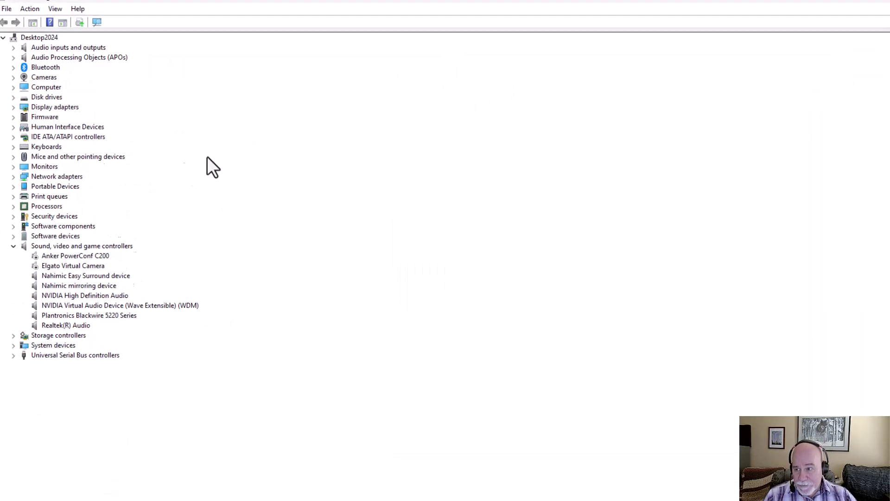
{"action": "left_click", "coordinate": [13, 246]}
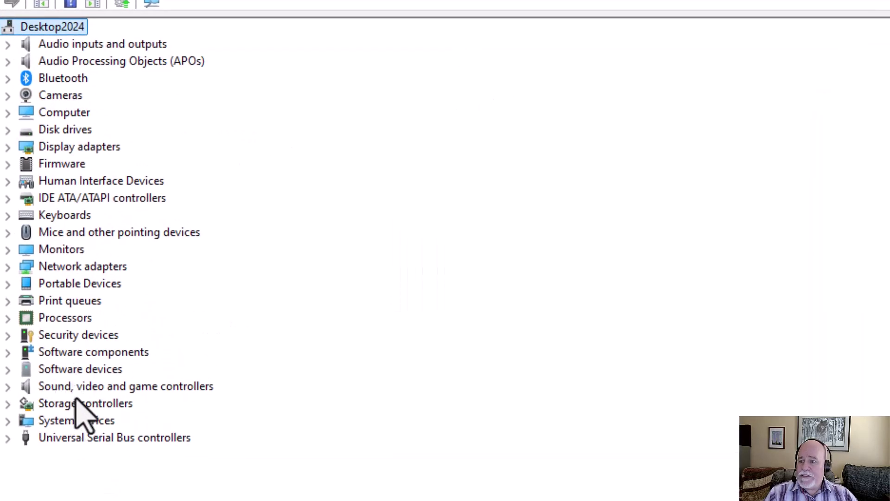
{"action": "left_click", "coordinate": [8, 387]}
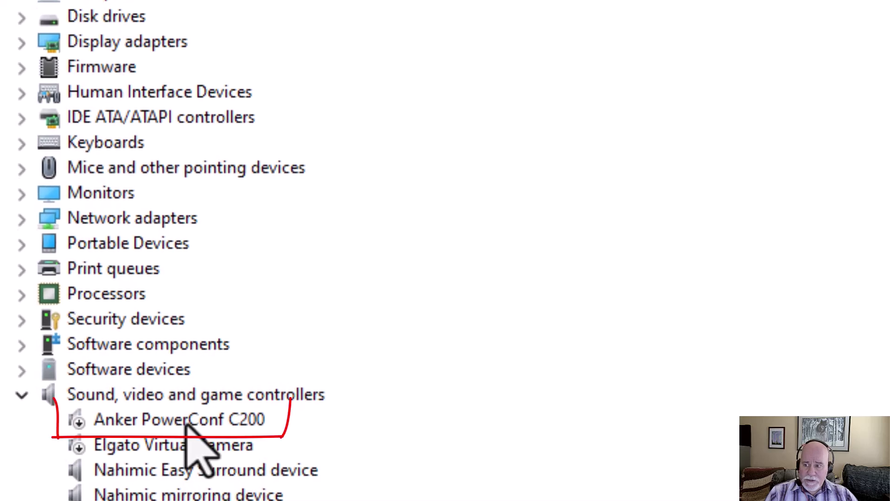
{"action": "left_click", "coordinate": [170, 418]}
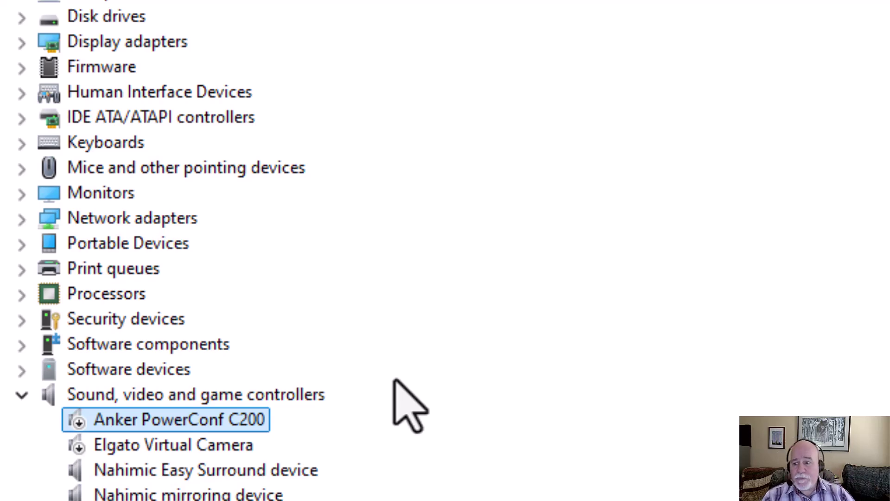
- Disable the Anker PowerConf C200 audio device via its context menu and confirm with Yes
{"action": "right_click", "coordinate": [233, 421]}
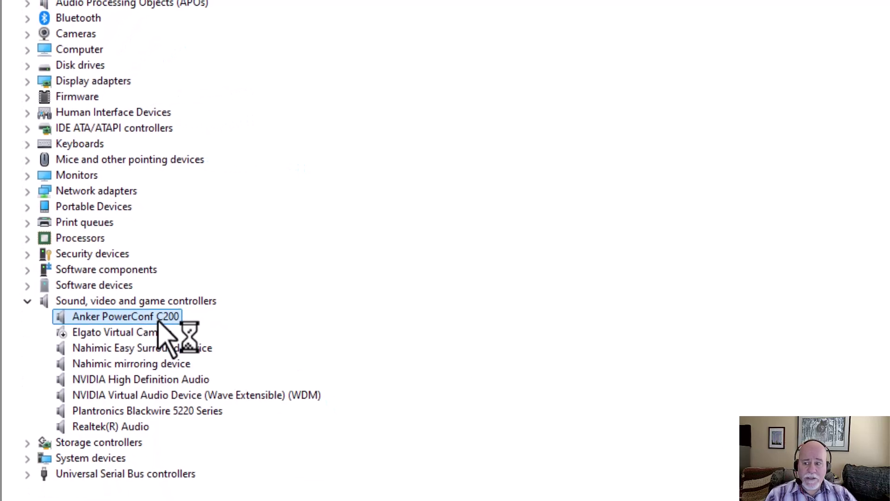
{"action": "left_click", "coordinate": [224, 350]}
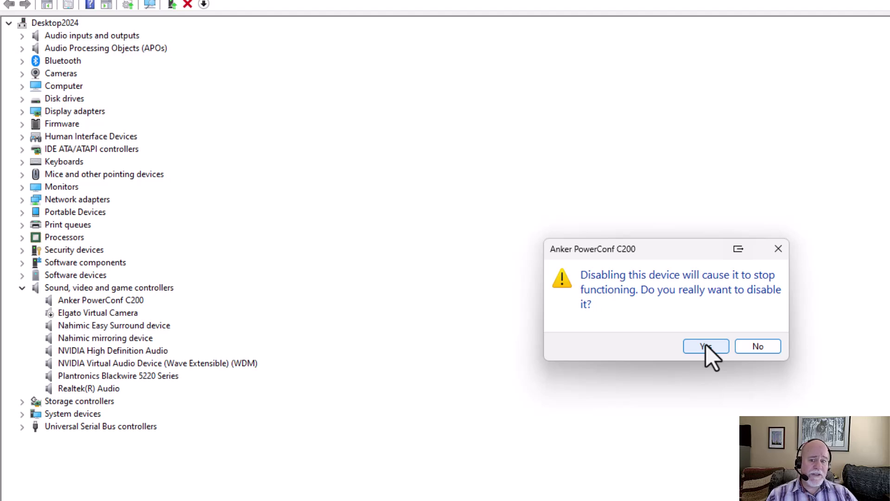
{"action": "left_click", "coordinate": [706, 345]}
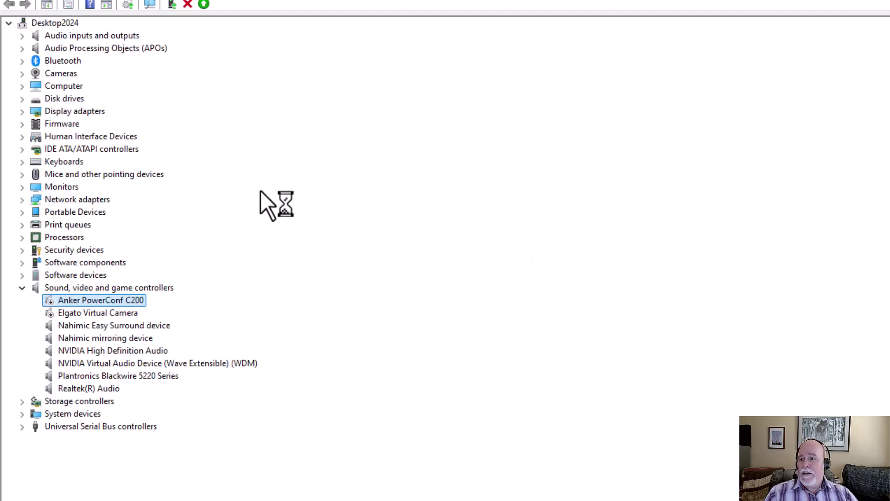
- Expand the Cameras category to confirm the Anker PowerConf C200 webcam remains listed
{"action": "left_click", "coordinate": [25, 77]}
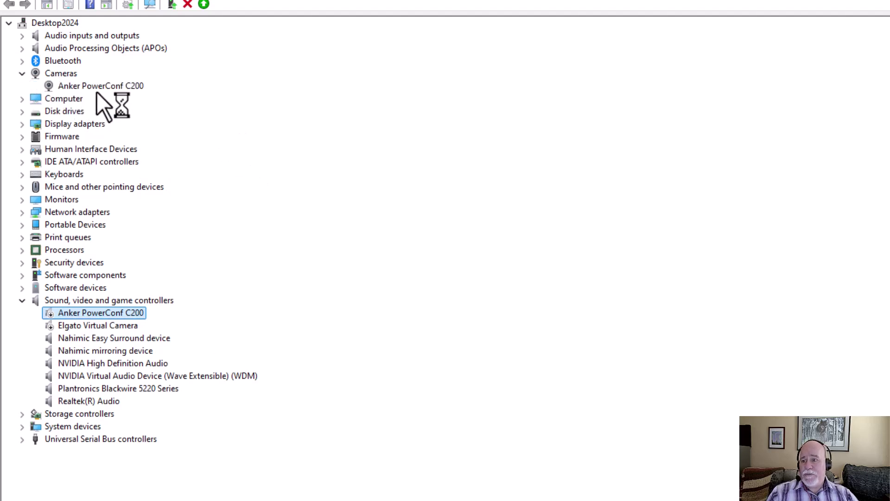